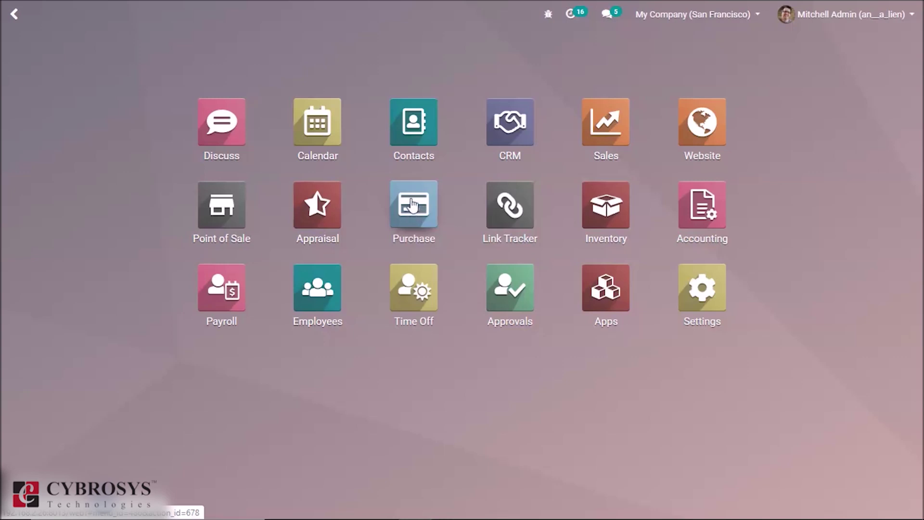
Find the Dropshipping option by searching 'drop' in Purchase settings, enable it, and save
left_click(411, 210)
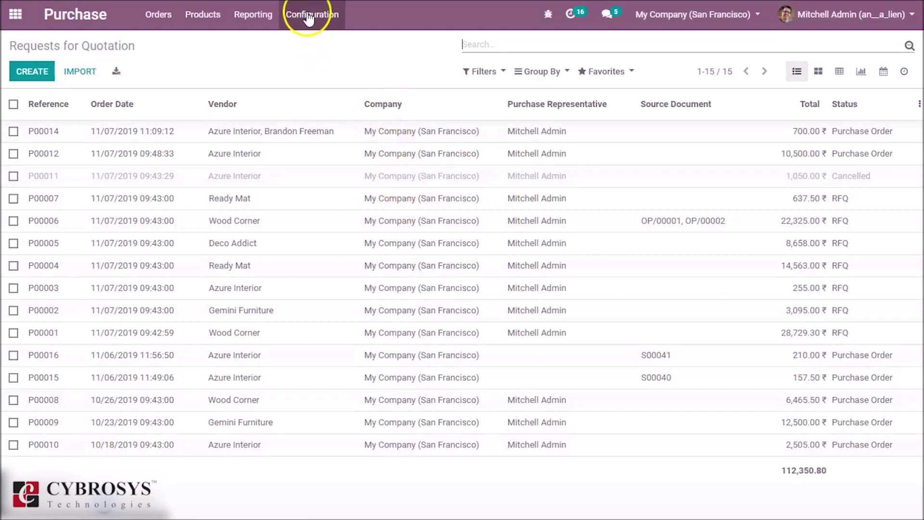
left_click(310, 15)
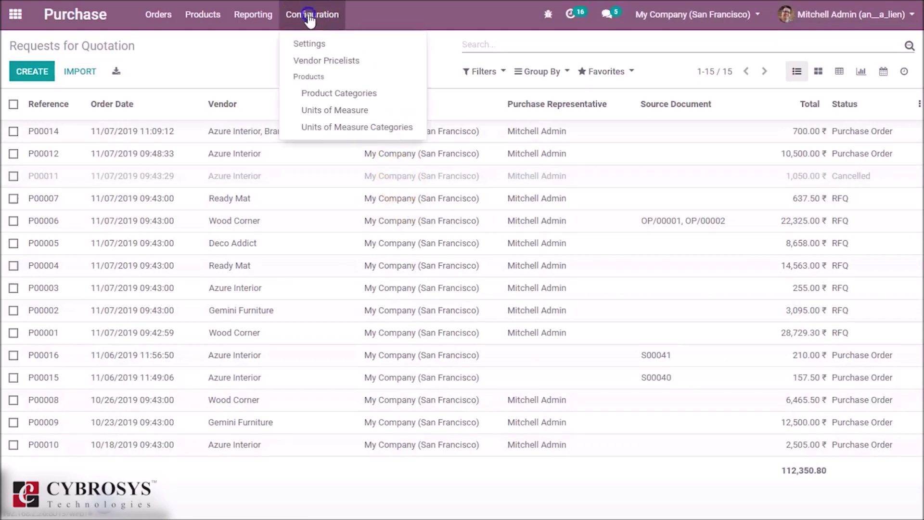
left_click(314, 42)
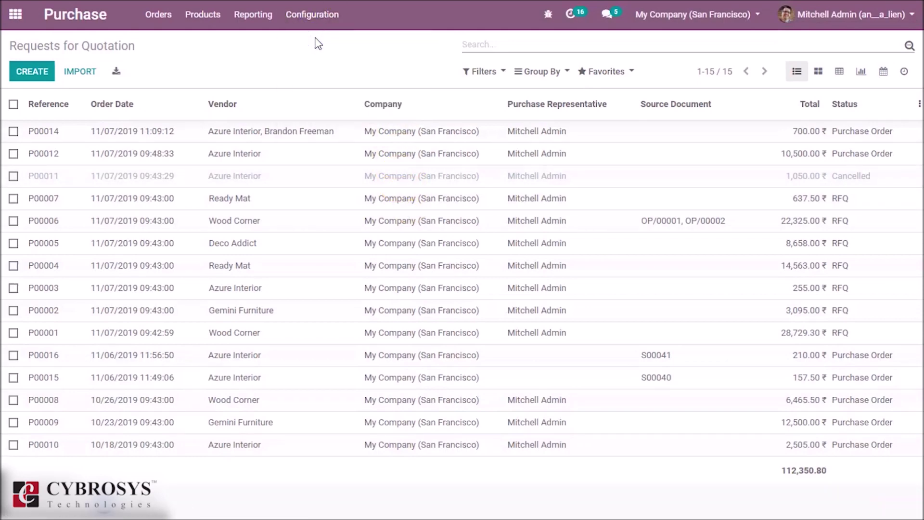
type("drop")
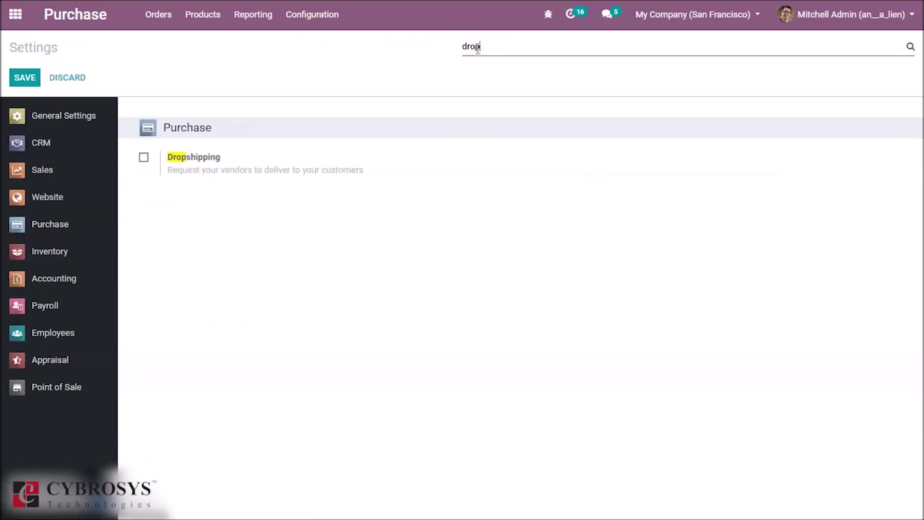
left_click(144, 157)
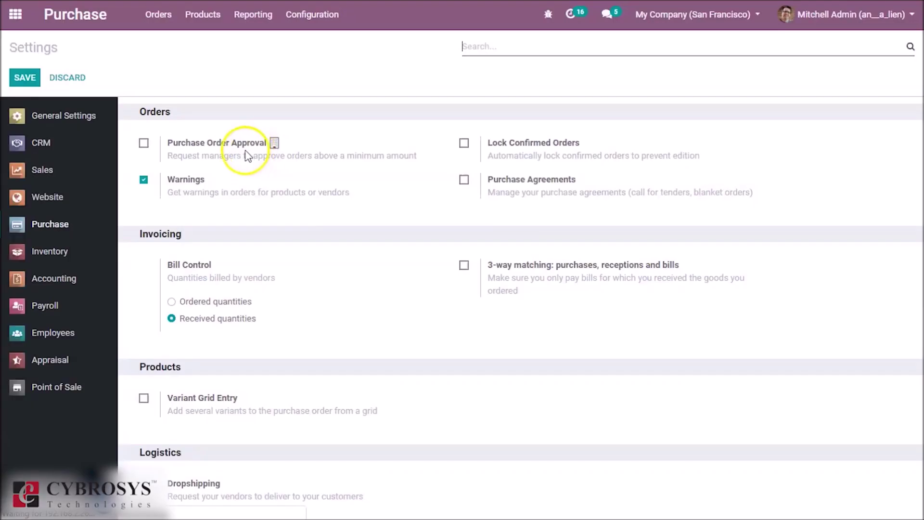
left_click(205, 23)
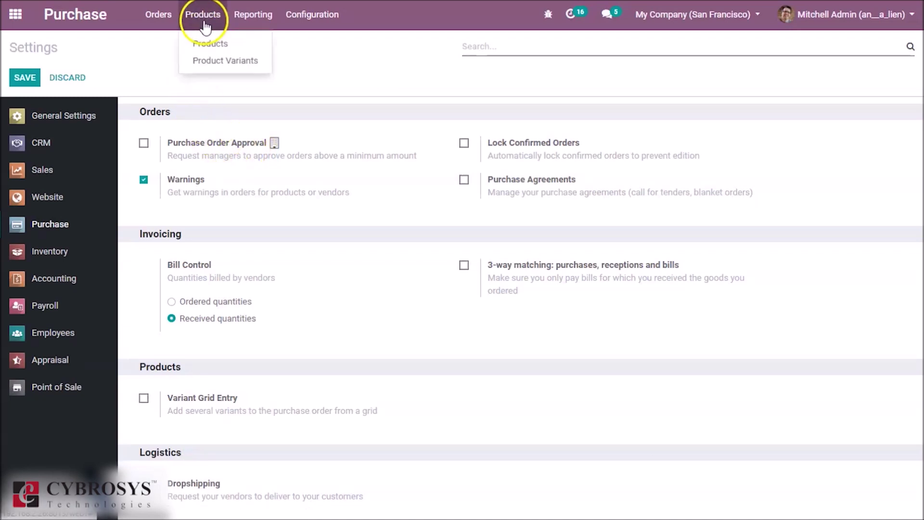
Add the Dropship route to Chair floor protection, check vendor Azure Interior at 200.00, and save
left_click(206, 42)
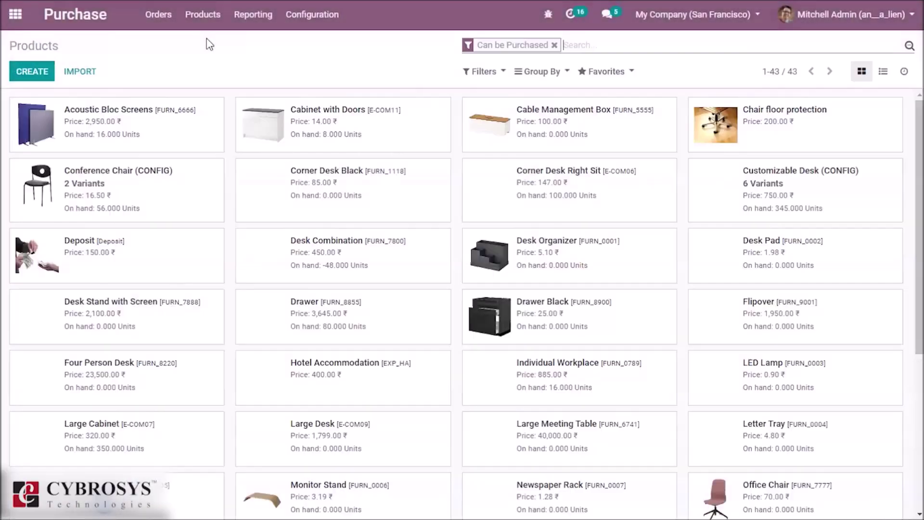
left_click(813, 126)
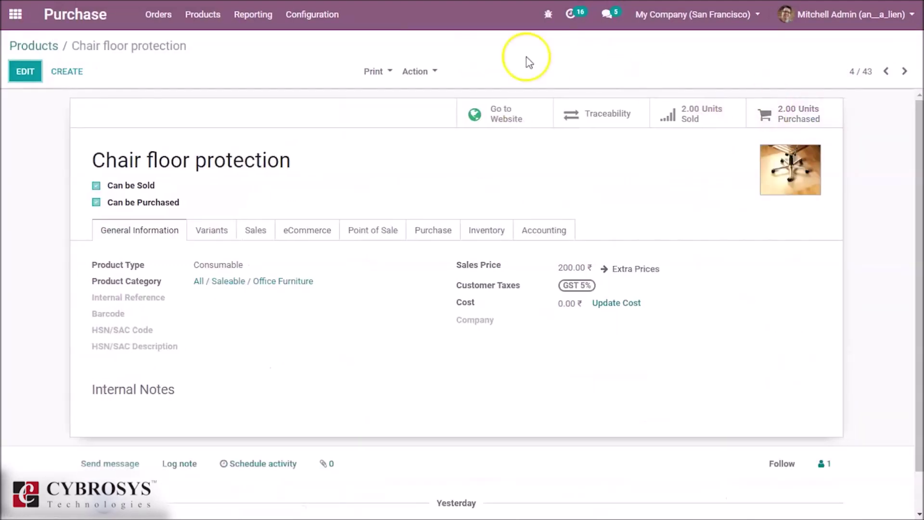
left_click(25, 71)
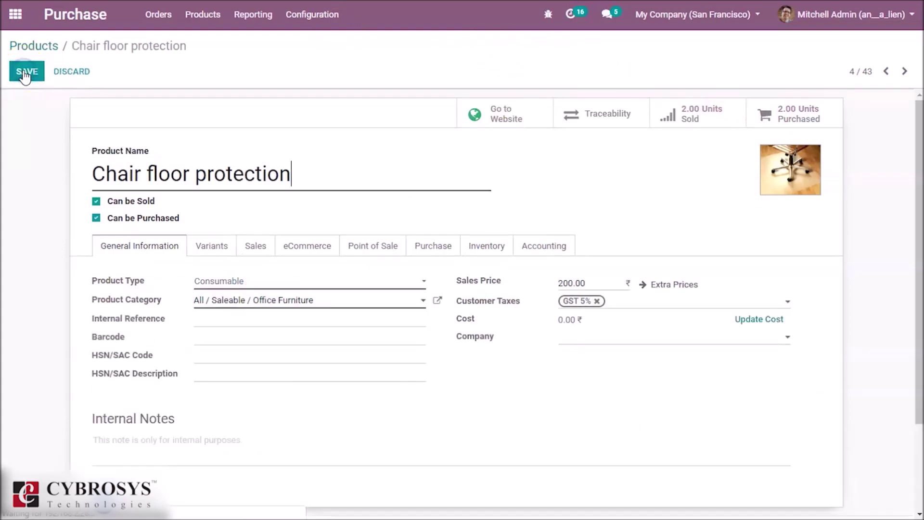
left_click(470, 249)
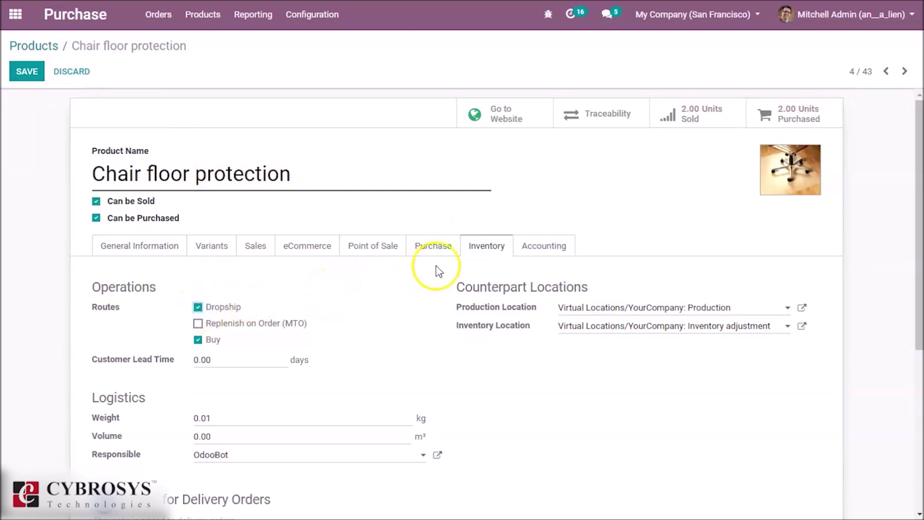
left_click(431, 250)
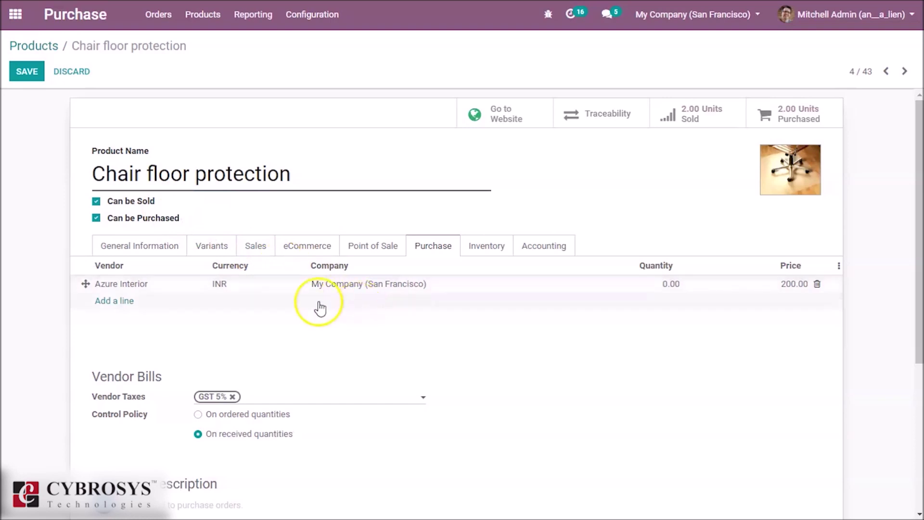
left_click(23, 73)
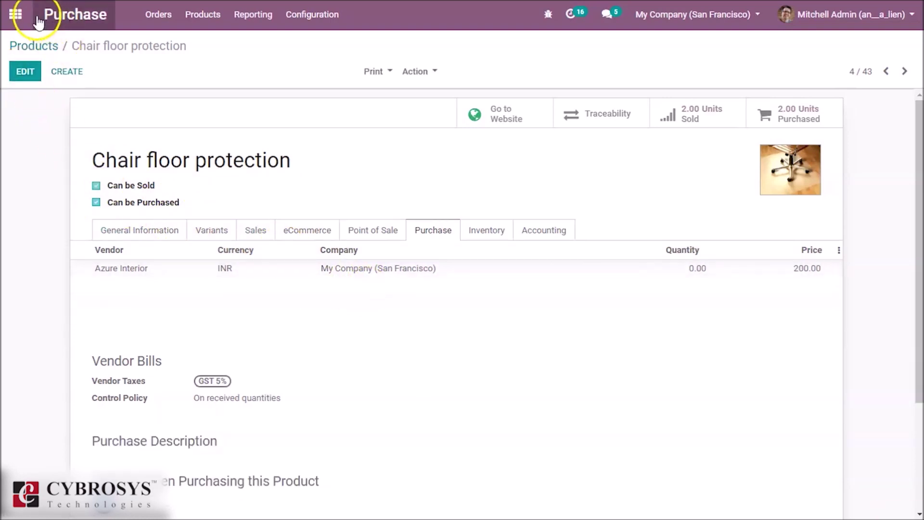
Start a new sales quotation for customer Deco Addict
left_click(16, 15)
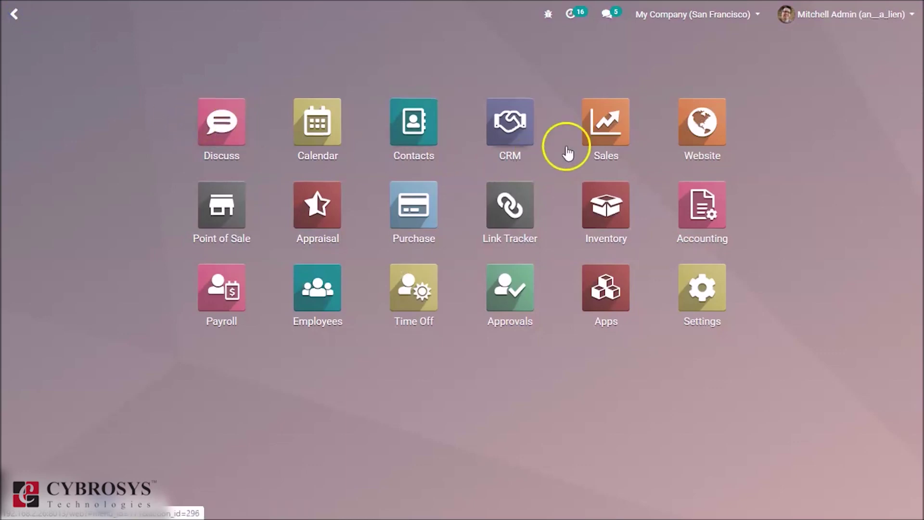
left_click(598, 128)
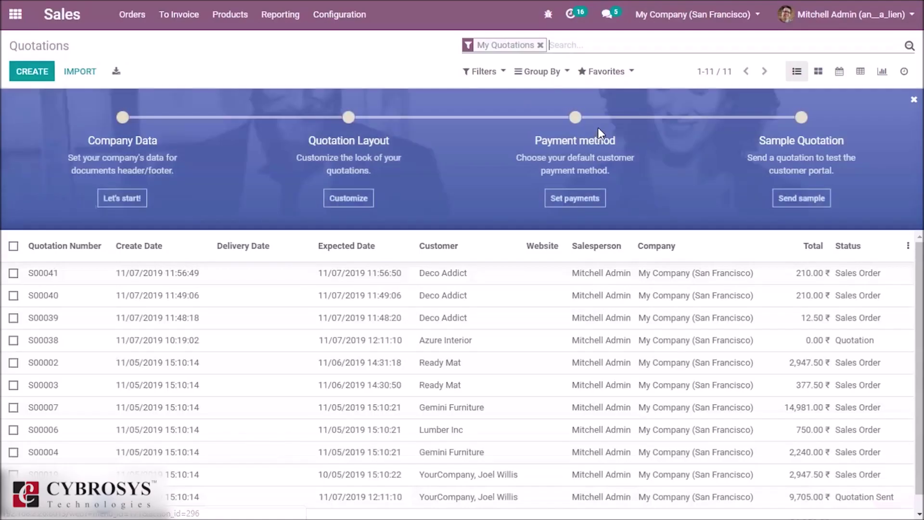
left_click(31, 73)
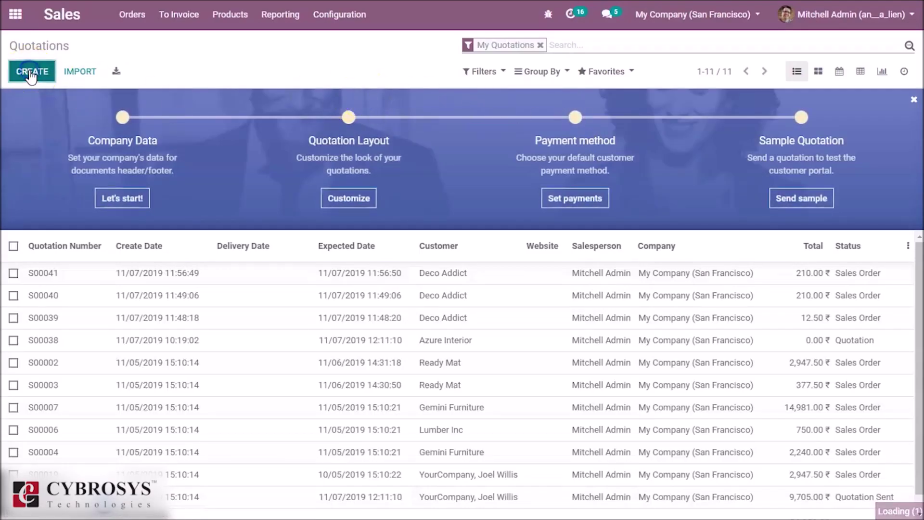
left_click(295, 224)
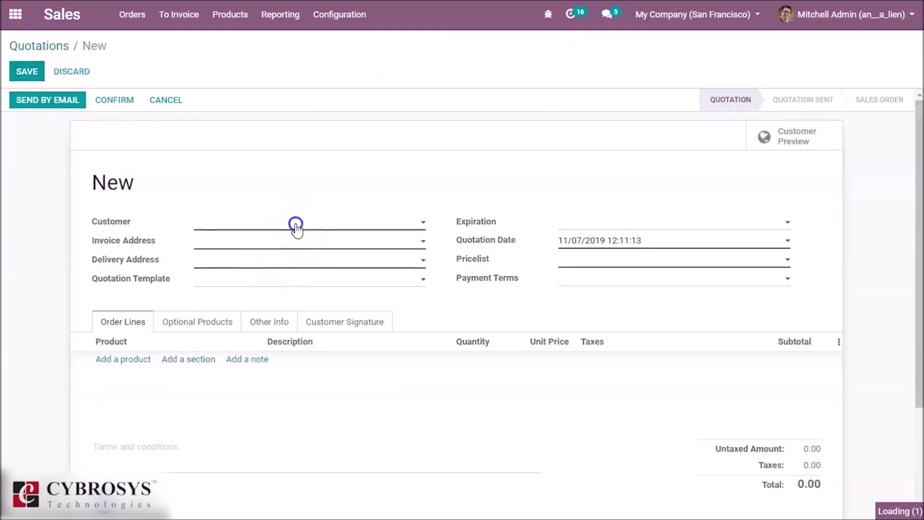
left_click(270, 310)
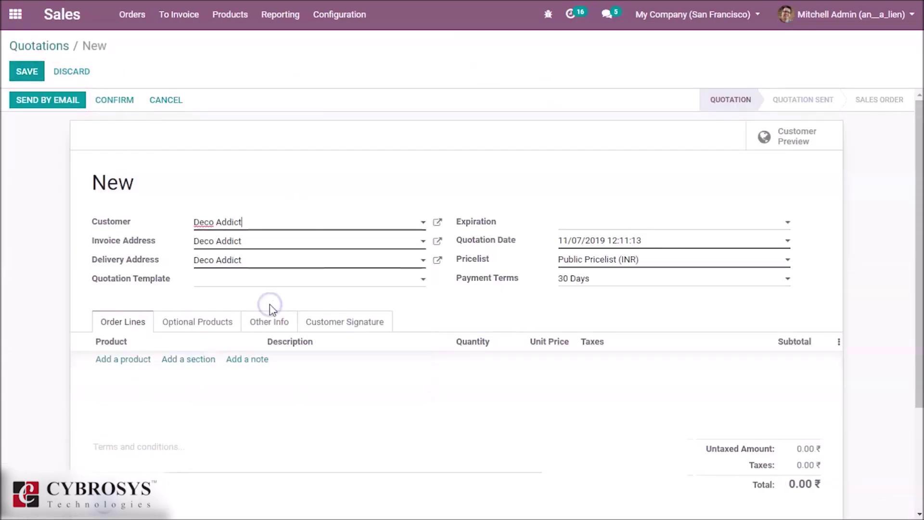
Add a Chair floor protection line and confirm the quotation as a 210.00 order
left_click(104, 361)
type("chai")
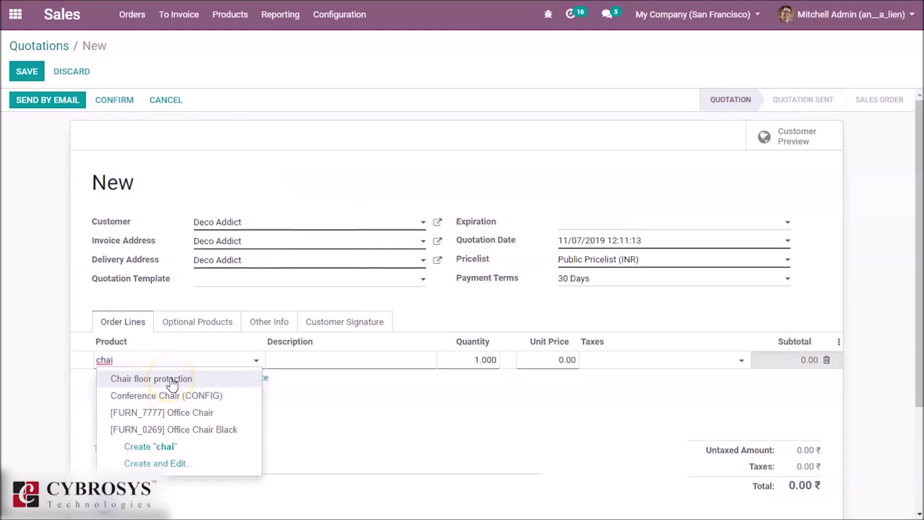
left_click(172, 380)
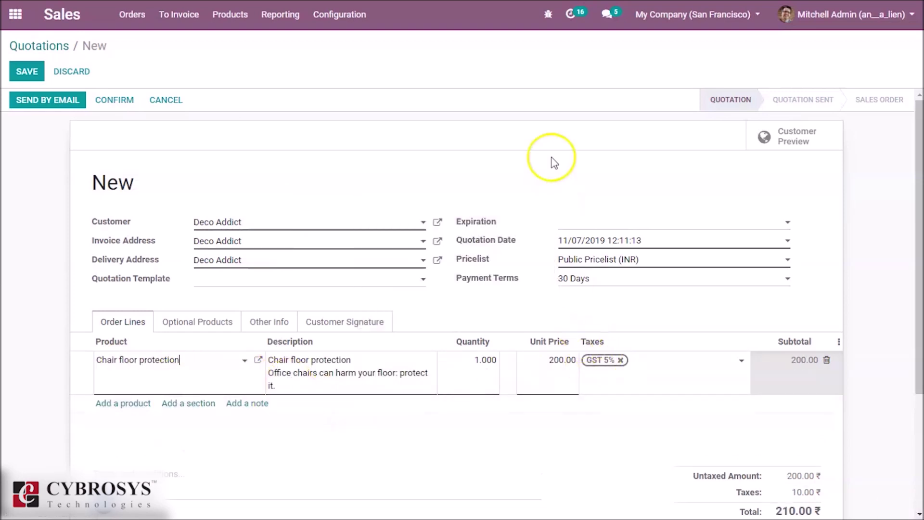
left_click(116, 100)
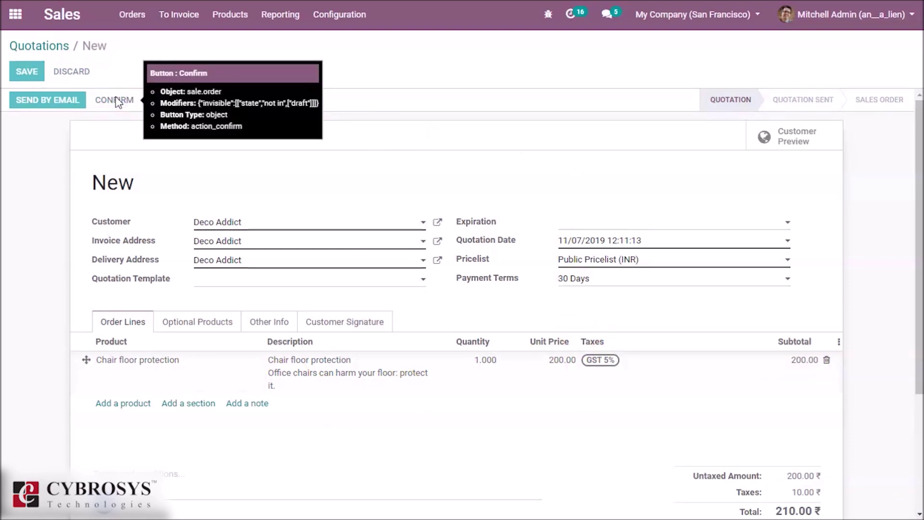
left_click(390, 171)
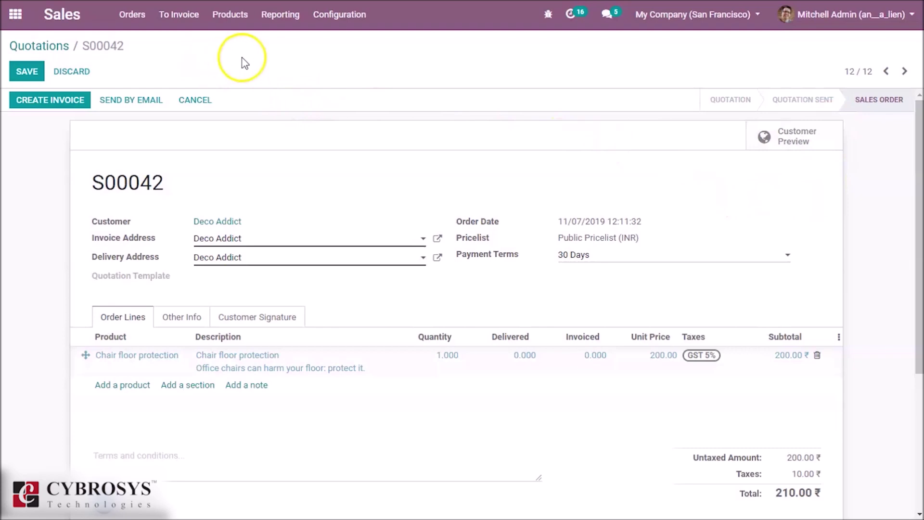
left_click(14, 18)
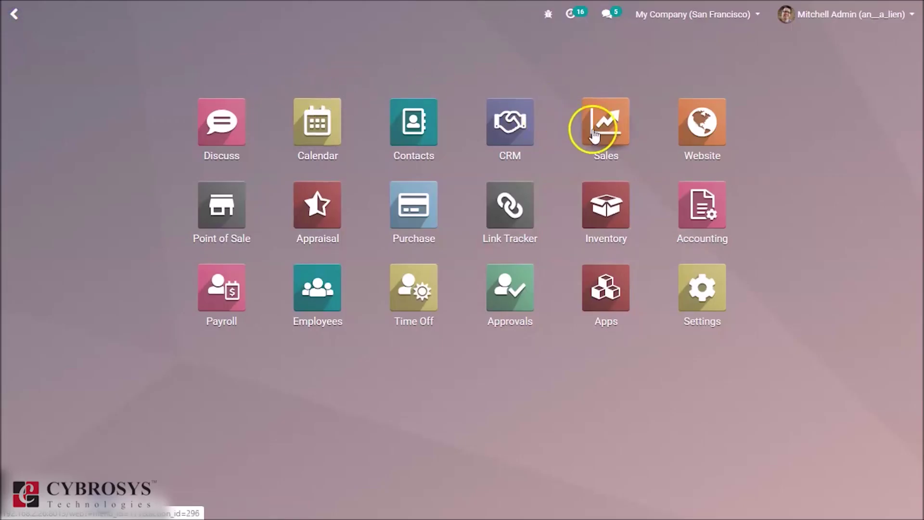
Confirm RFQ P00017 and validate dropship transfer DS/00003 for 1.000 Chair floor protection
left_click(425, 207)
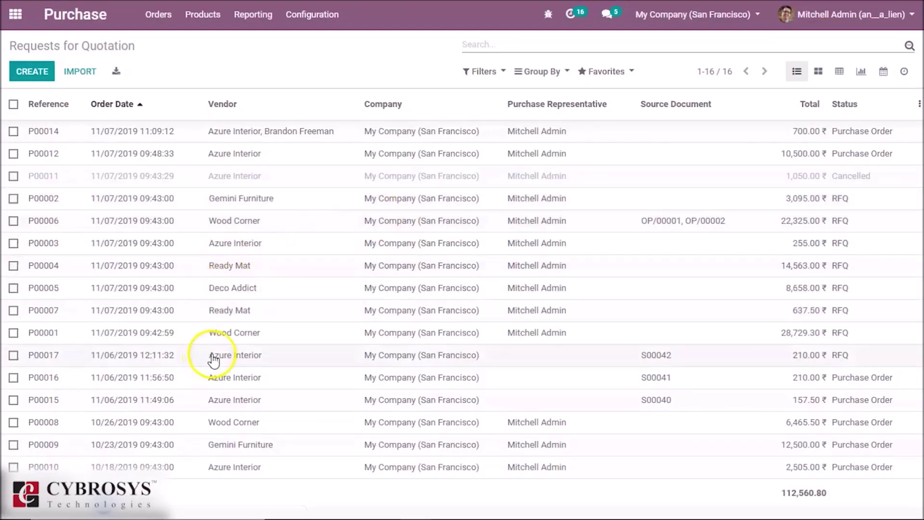
left_click(274, 357)
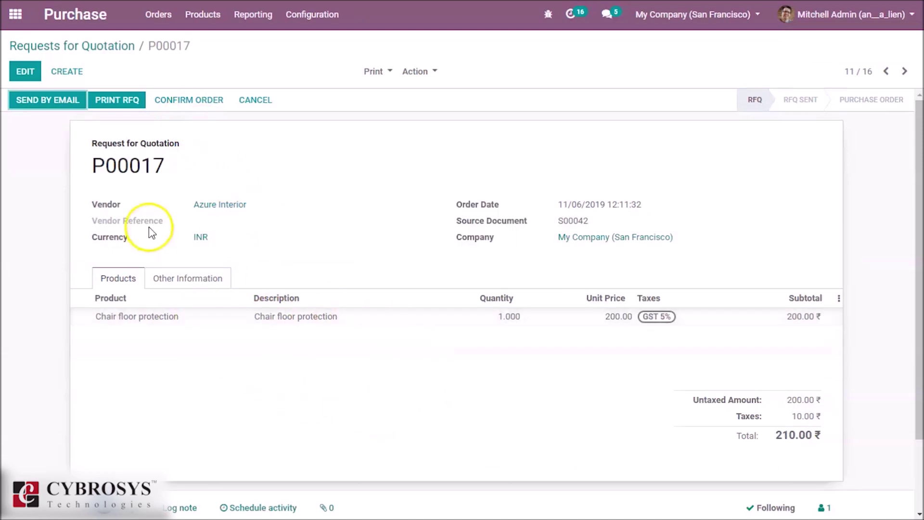
left_click(166, 99)
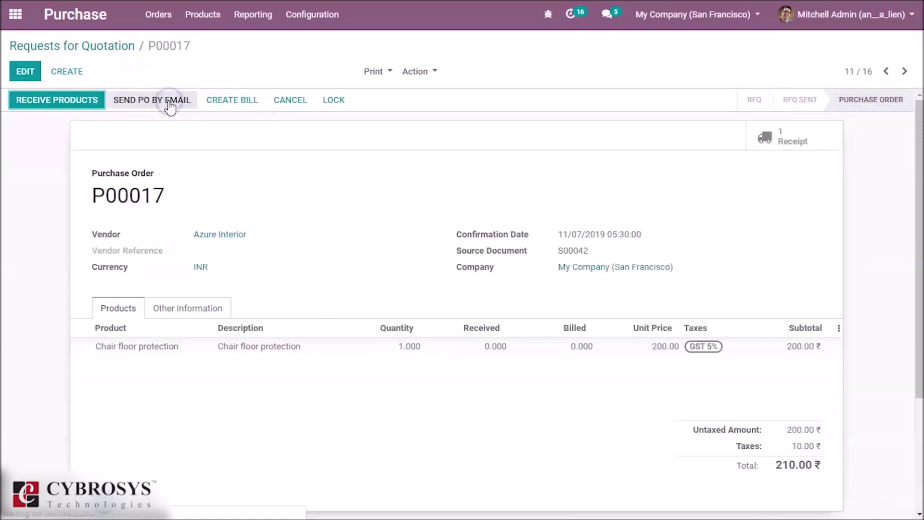
left_click(88, 102)
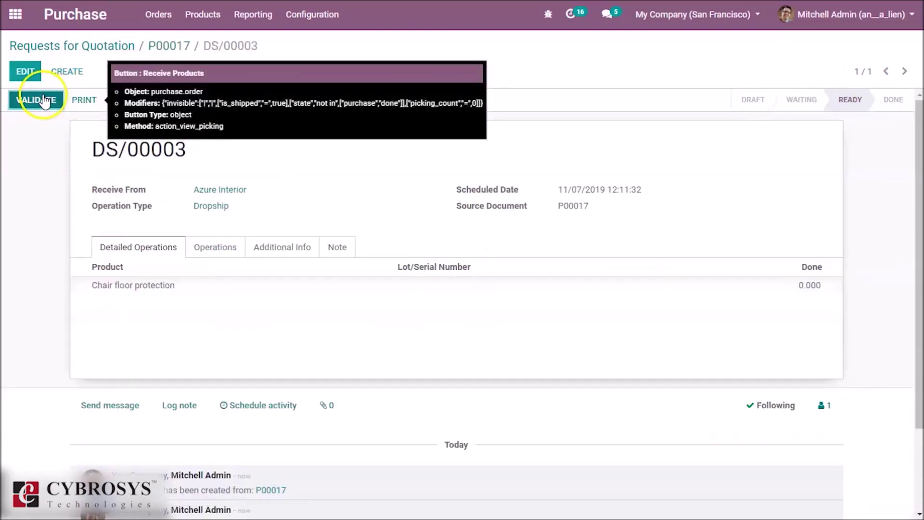
left_click(43, 99)
left_click(157, 134)
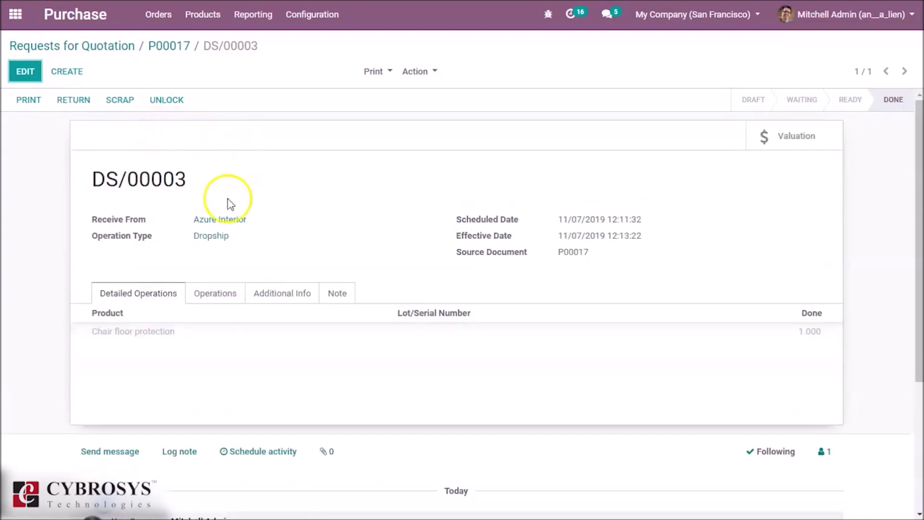
left_click(385, 76)
left_click(389, 89)
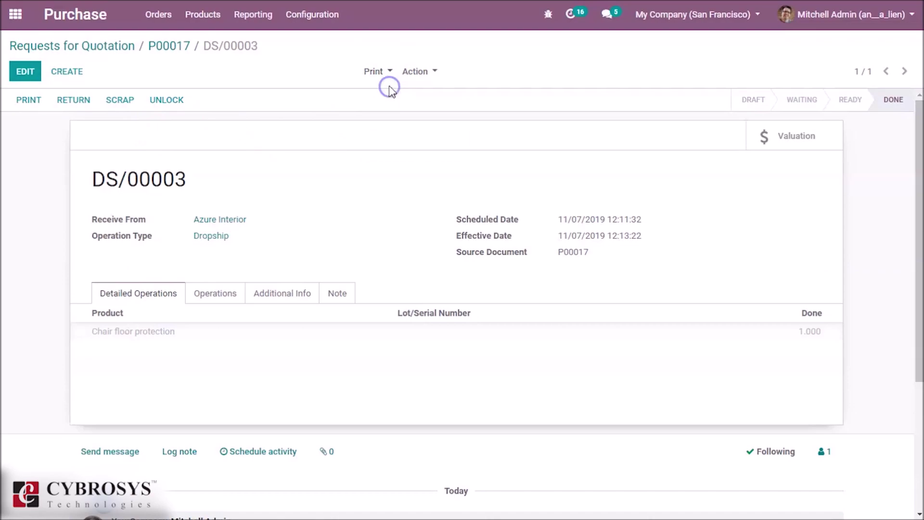
left_click(386, 76)
left_click(388, 90)
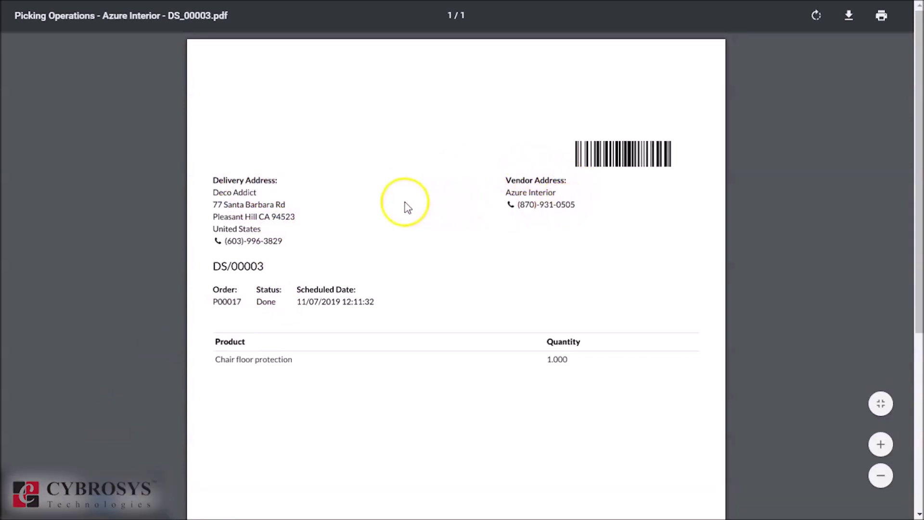
left_click(308, 231)
key("ctrl+w")
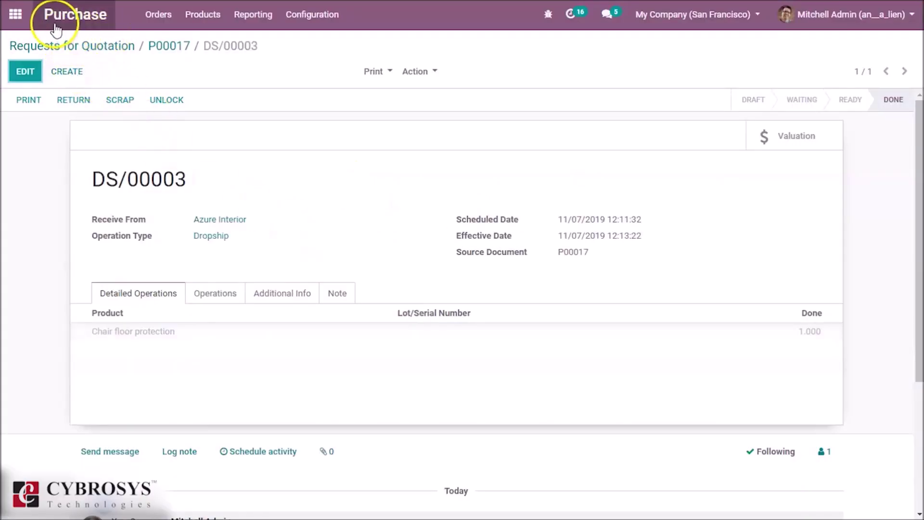
Check S00042's single delivery, then return to the order showing 1.000 delivered
left_click(17, 16)
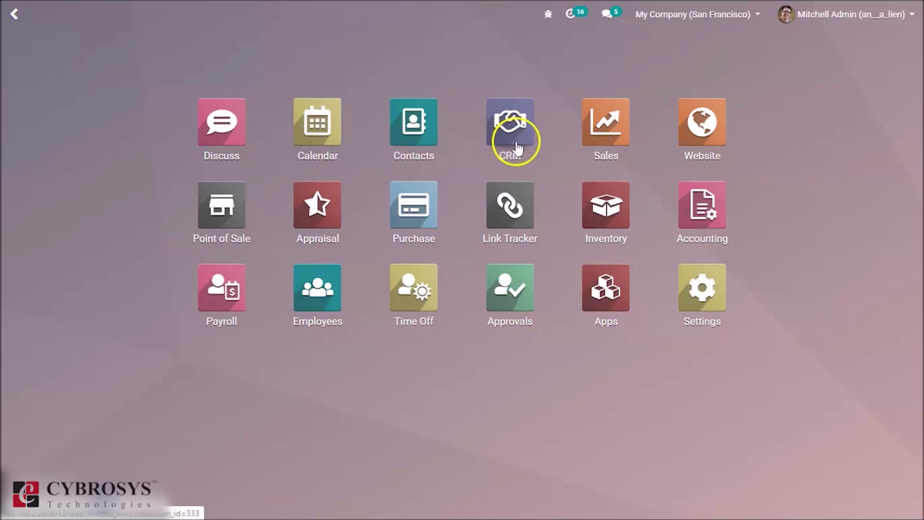
left_click(606, 118)
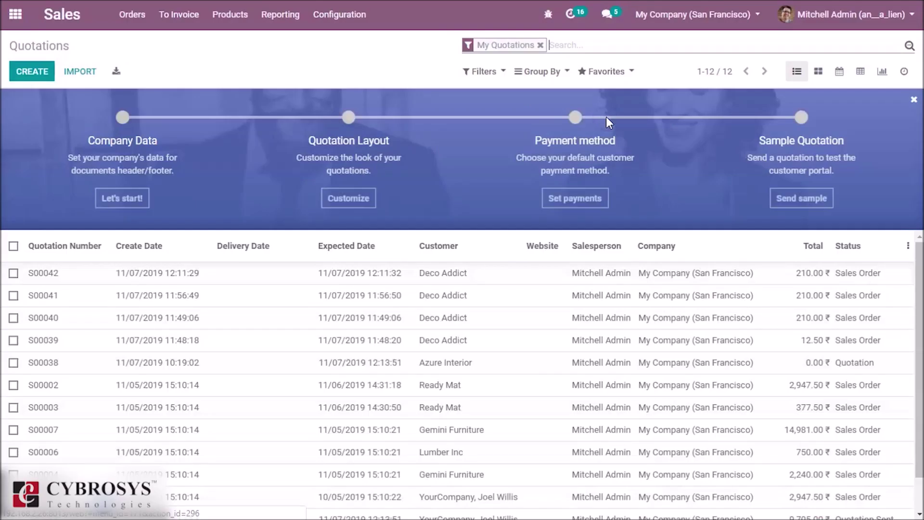
left_click(494, 275)
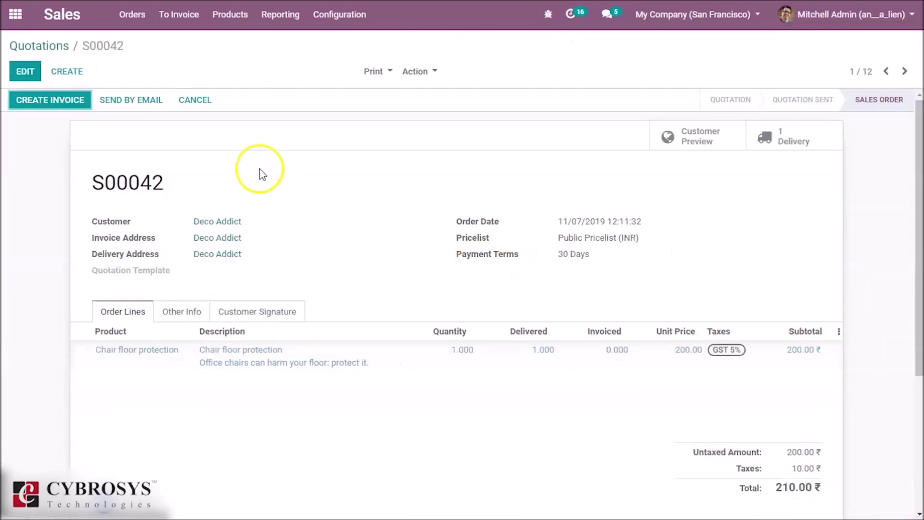
left_click(809, 132)
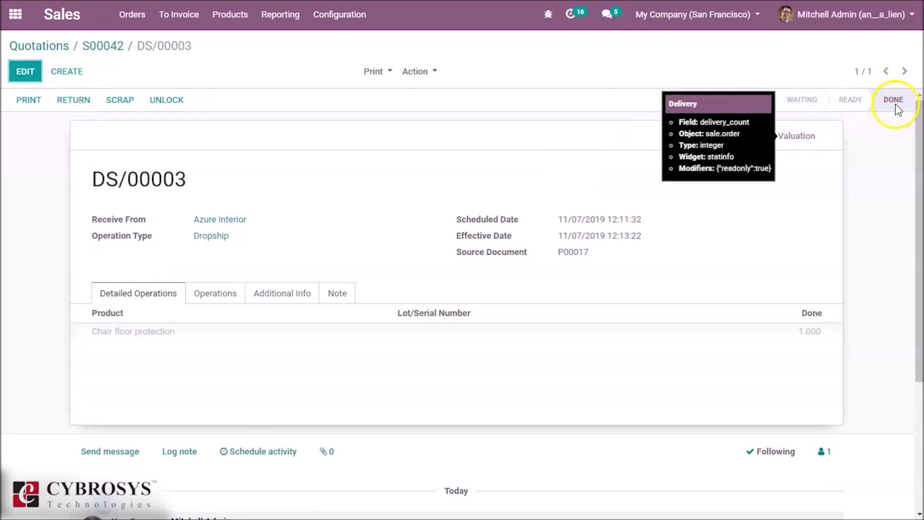
left_click(90, 46)
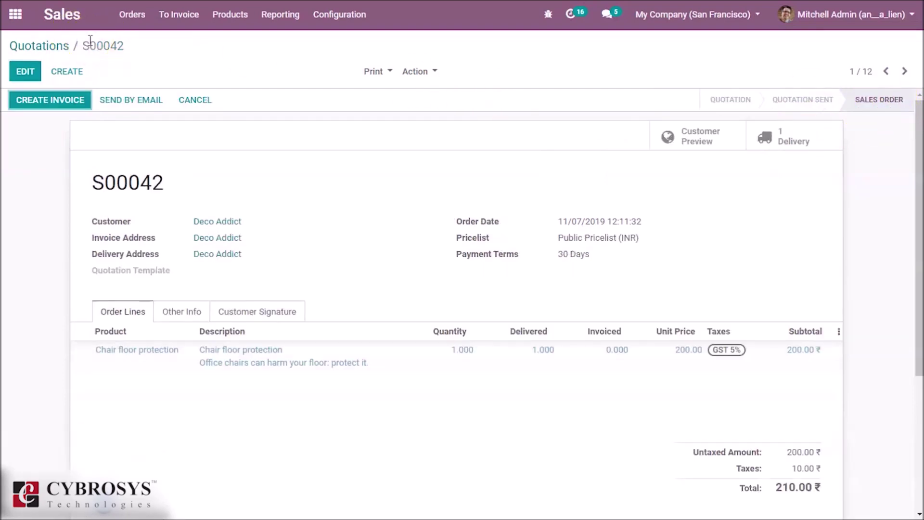